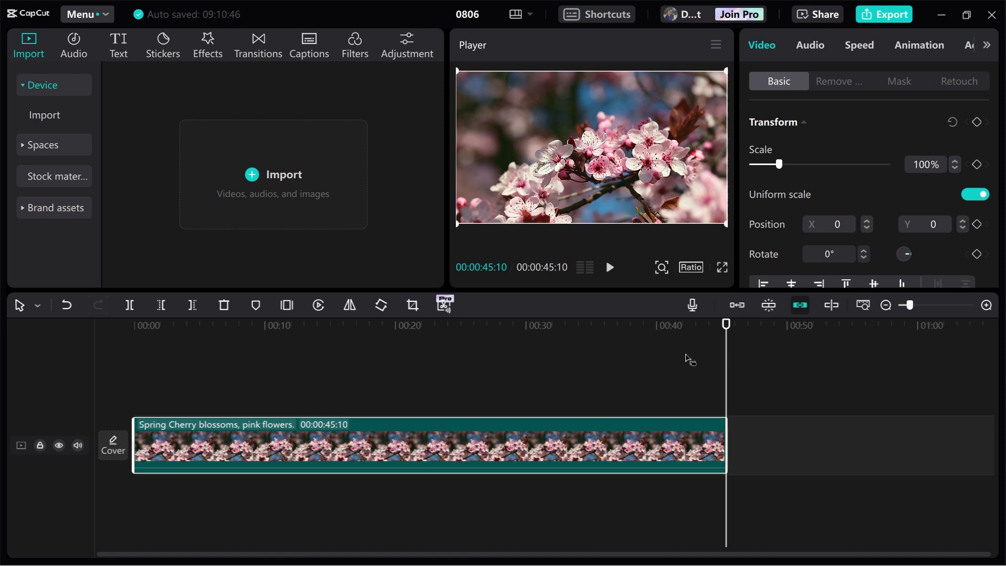
Select the cherry blossom clip and trim its end back to the 00:30 mark
left_click(688, 362)
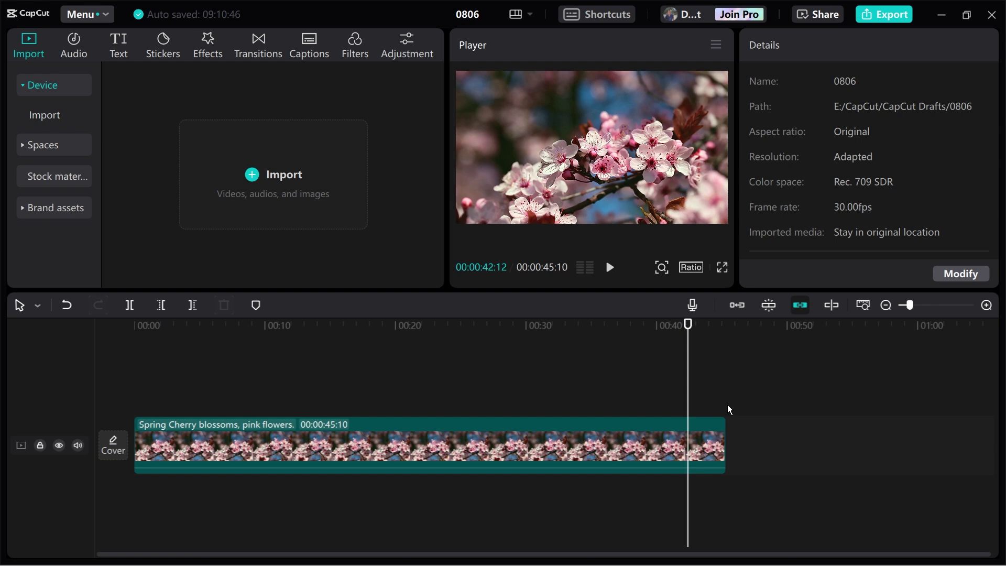
left_click(711, 431)
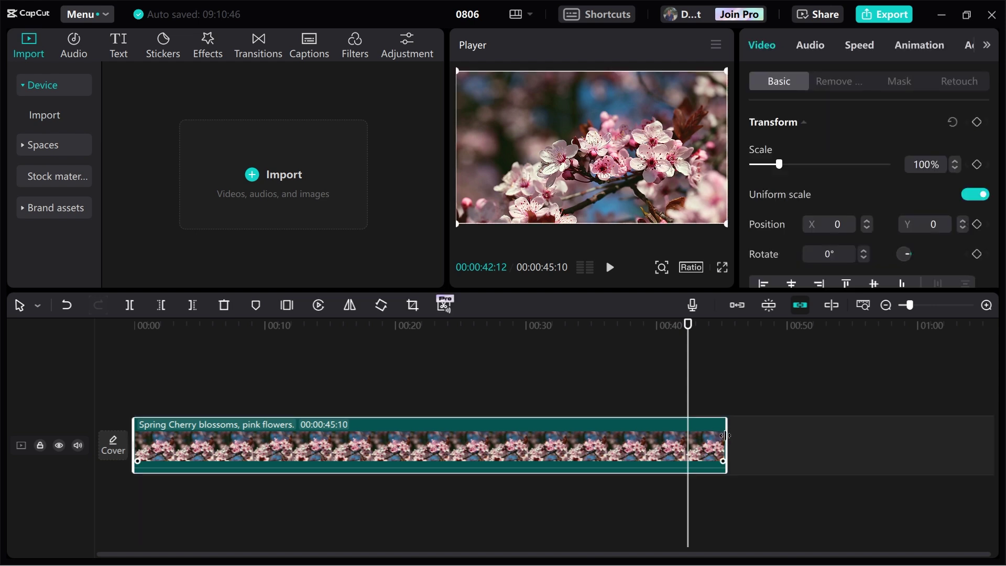
mouse_move(723, 436)
mouse_move(724, 436)
left_mouse_down()
mouse_move(479, 442)
mouse_move(534, 457)
left_mouse_up()
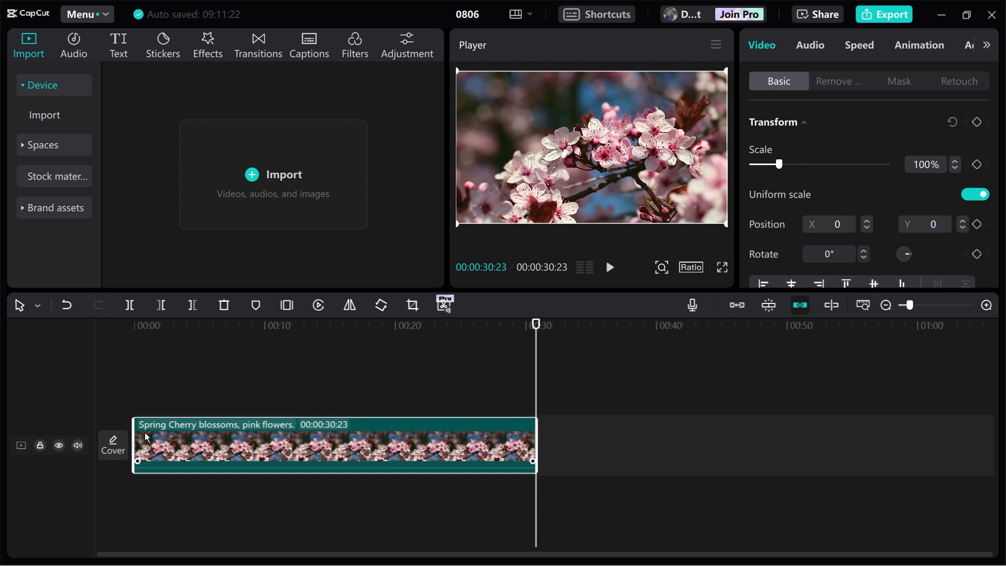
Trim a little off the clip's start and scrub the playhead to check the result
left_click_drag(135, 435, 173, 436)
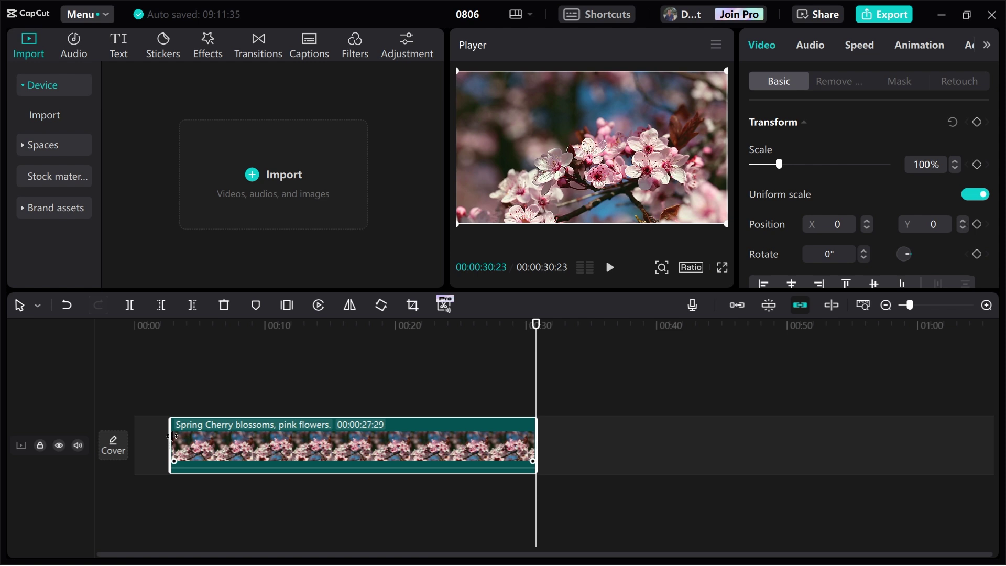
left_click_drag(535, 340, 164, 356)
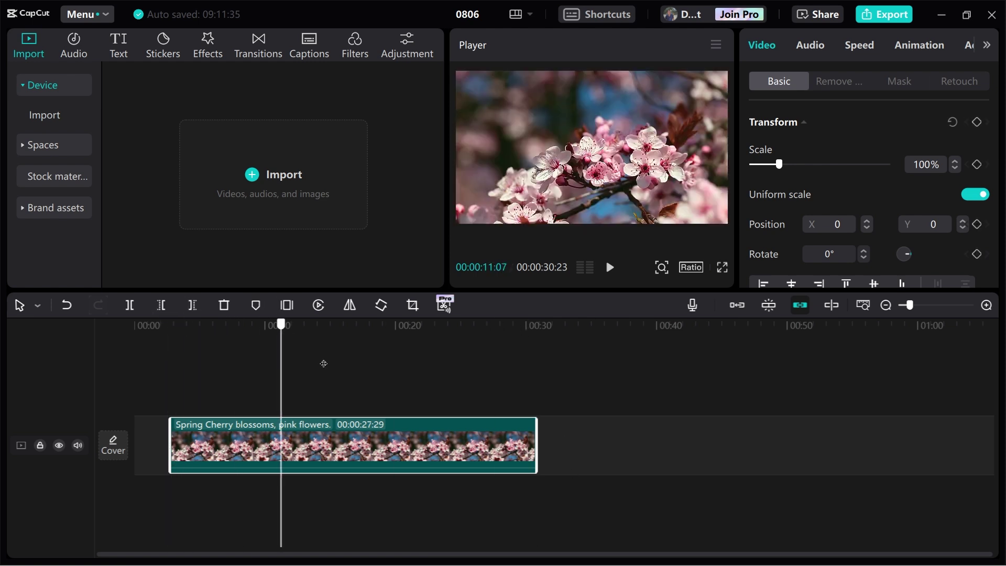
left_click_drag(164, 356, 549, 364)
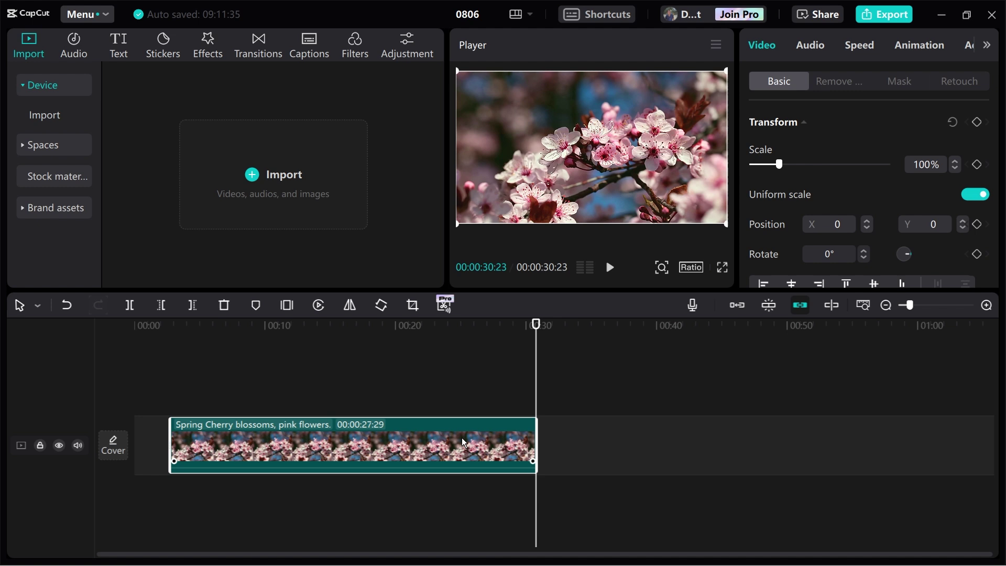
Undo the trims to restore the full 45-second clip and set the playhead to about 00:30
key("ctrl+z")
key("ctrl+z")
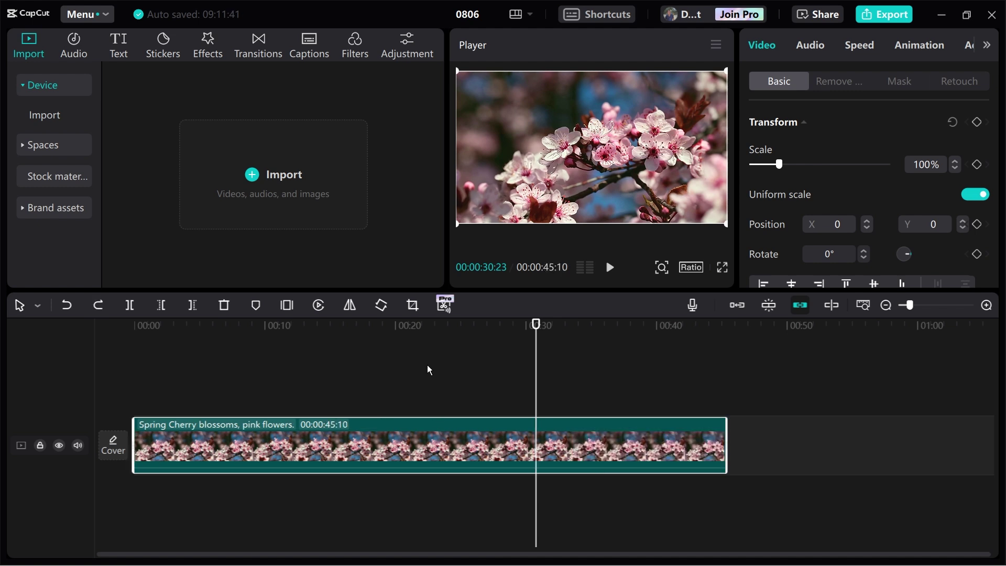
mouse_move(542, 326)
left_mouse_down()
mouse_move(554, 329)
mouse_move(533, 332)
left_mouse_up()
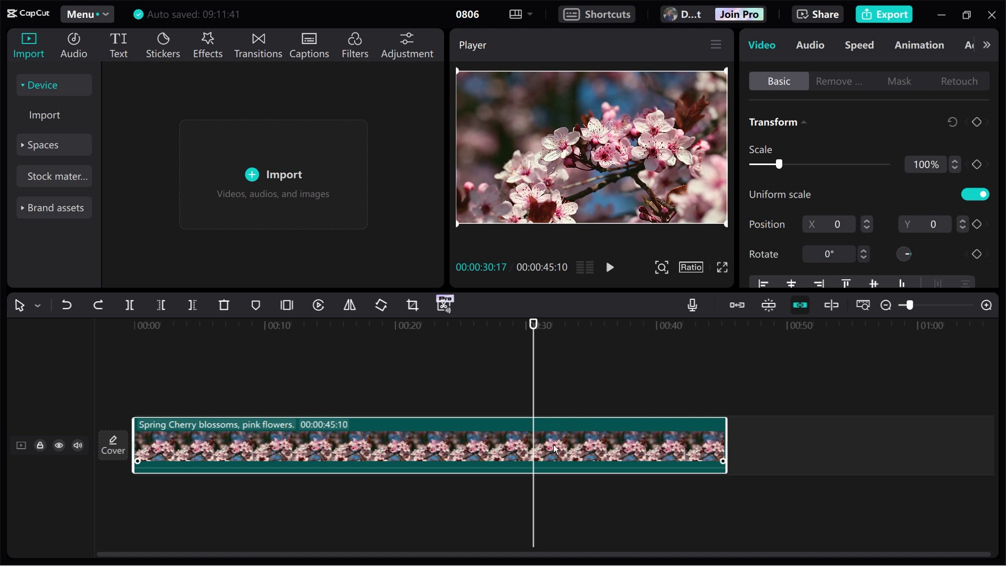
mouse_move(534, 331)
left_mouse_down()
mouse_move(540, 318)
mouse_move(532, 324)
left_mouse_up()
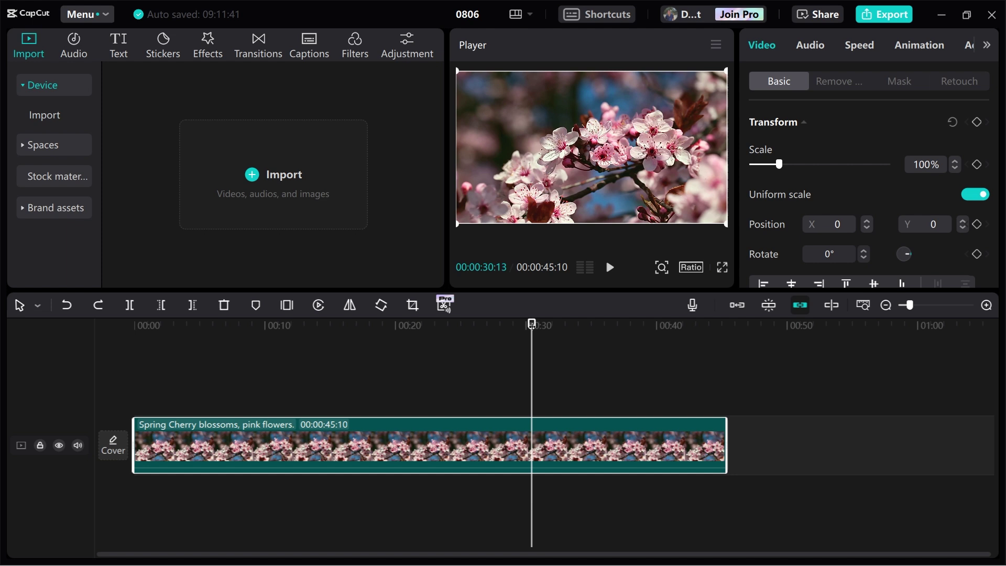
Split the cherry blossom clip at 00:30 and delete the piece after the cut
left_click(133, 310)
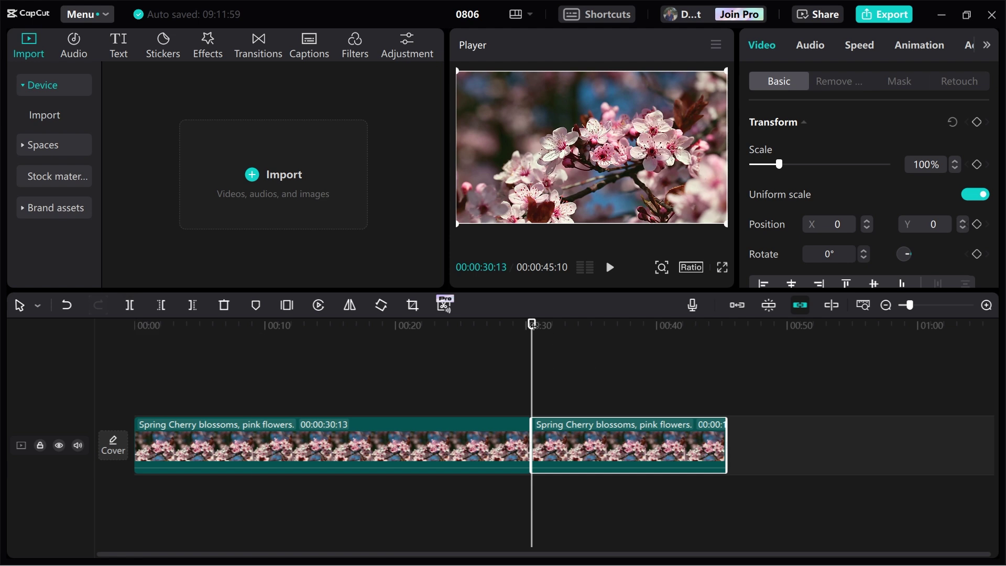
left_click(656, 388)
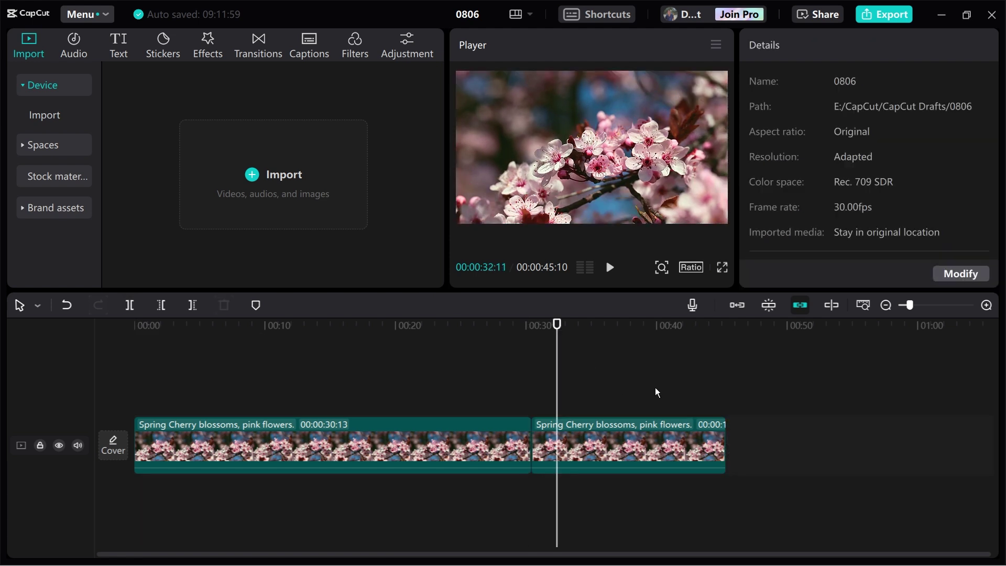
left_click(685, 418)
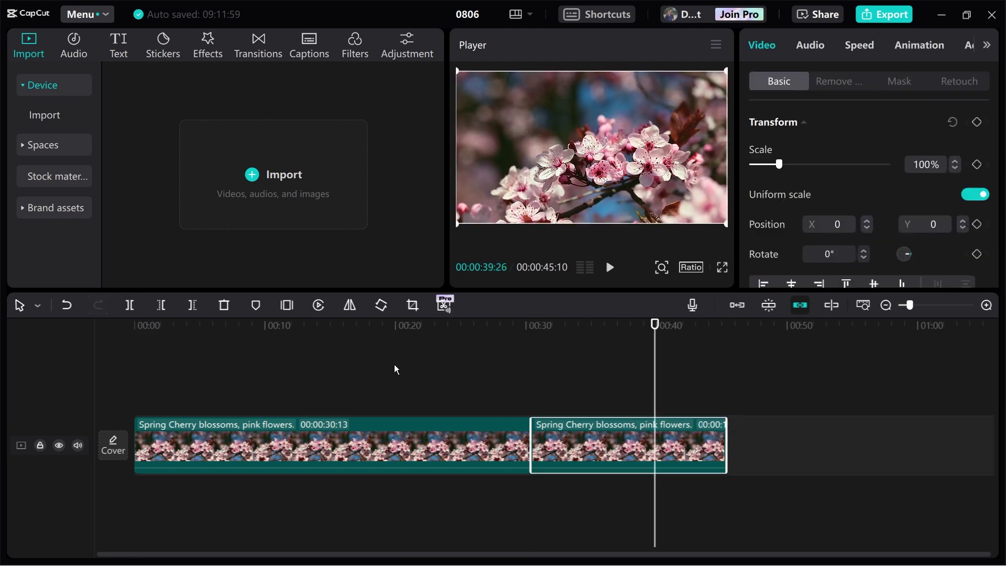
left_click(235, 308)
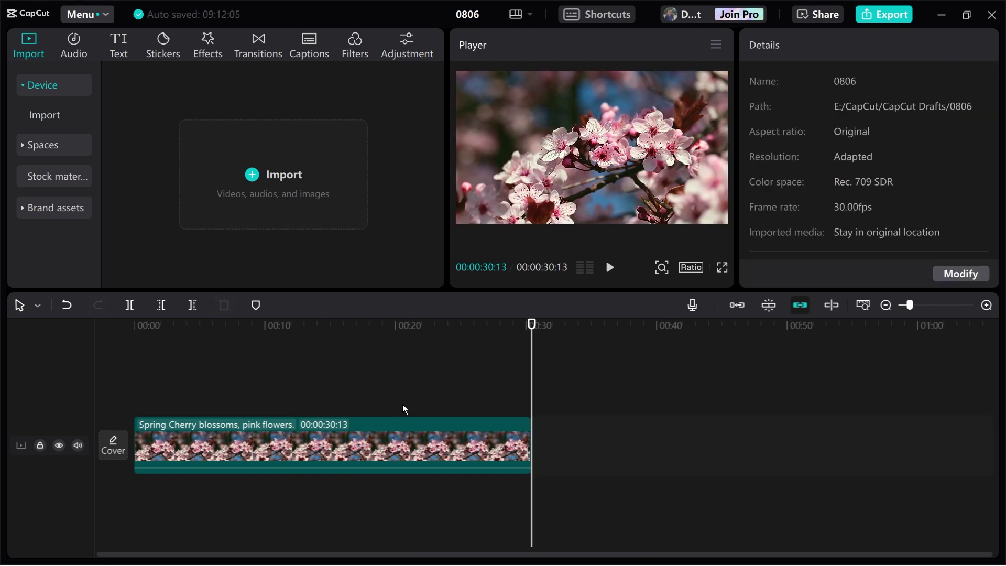